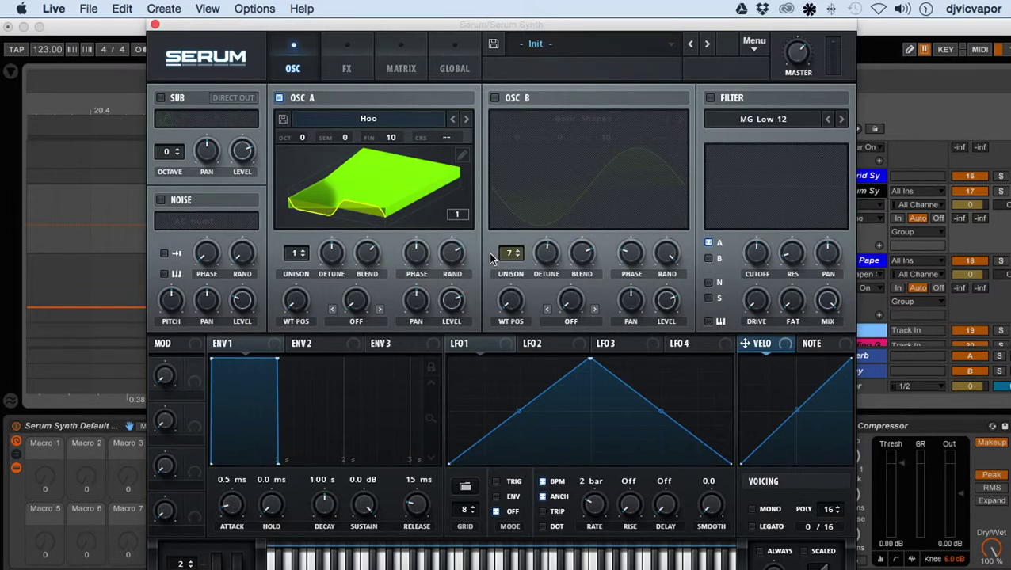
Open the Oscillator A table editor from the OSC A wavetable display's edit icon.
click(461, 153)
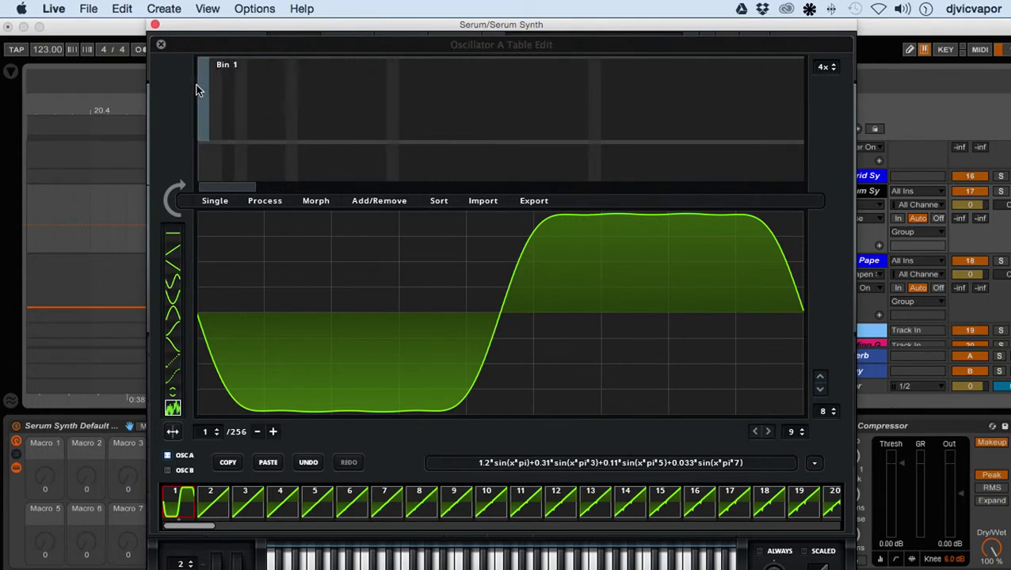
Freehand-draw frame 1's magnitude bins with raised low harmonics and draw phase bins 2–19.
click(201, 85)
mouse_move(222, 85)
mouse_down()
mouse_move(268, 111)
mouse_move(313, 96)
mouse_move(336, 124)
mouse_move(389, 108)
mouse_move(470, 125)
mouse_move(512, 113)
mouse_move(570, 126)
mouse_move(644, 121)
mouse_move(688, 140)
mouse_up()
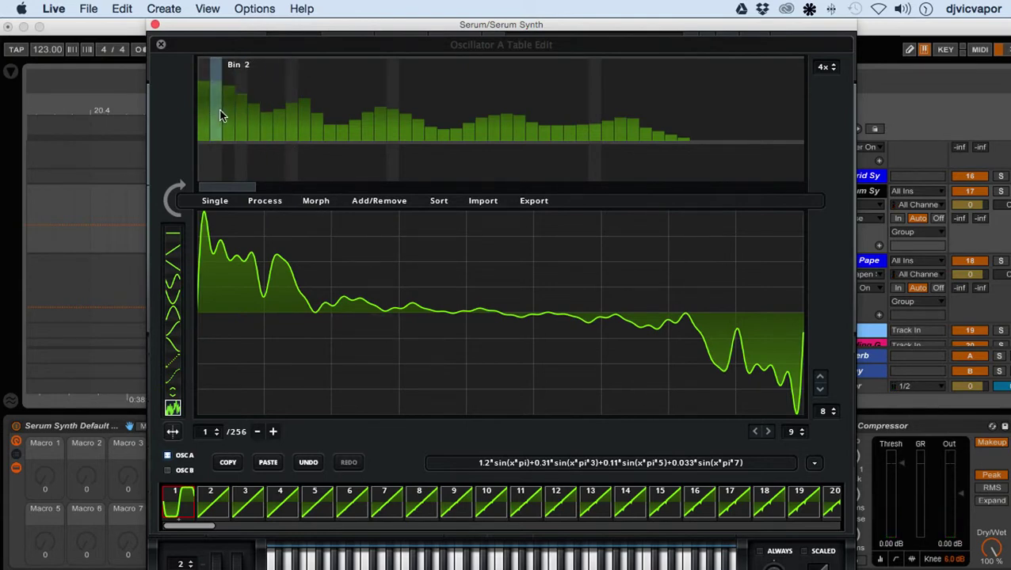
mouse_move(203, 128)
mouse_down()
mouse_move(340, 74)
mouse_move(381, 106)
mouse_move(484, 77)
mouse_move(609, 91)
mouse_up()
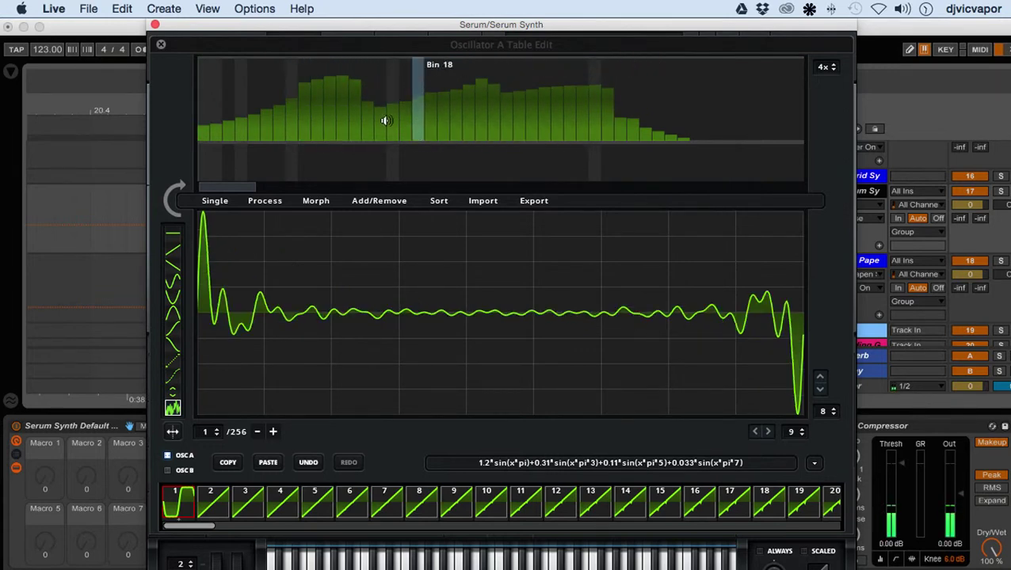
mouse_move(218, 165)
mouse_down()
mouse_move(322, 159)
mouse_move(362, 137)
mouse_move(434, 167)
mouse_move(506, 167)
mouse_up()
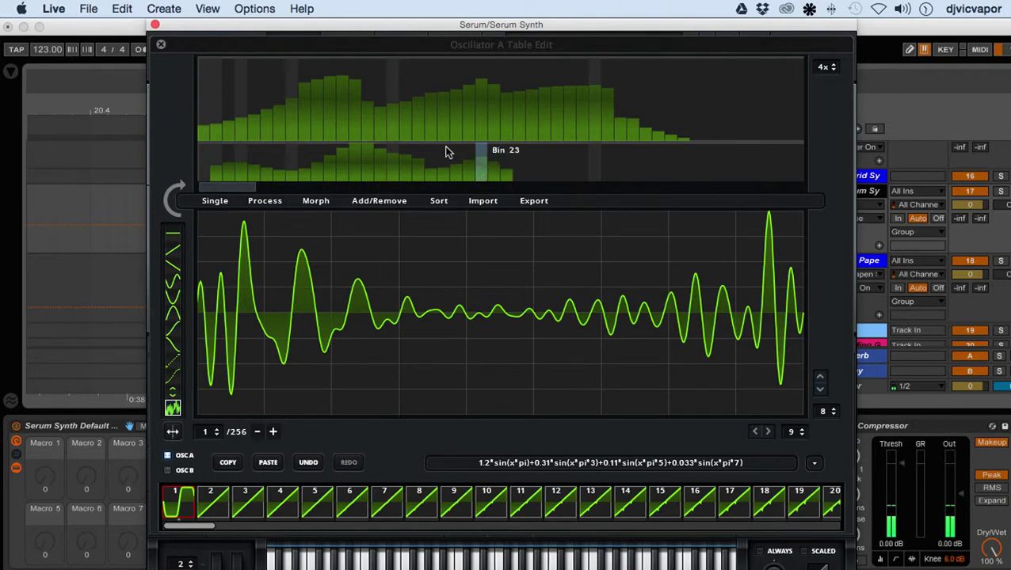
mouse_move(235, 111)
mouse_down()
mouse_move(224, 77)
mouse_move(277, 73)
mouse_move(322, 114)
mouse_move(422, 98)
mouse_move(469, 77)
mouse_move(502, 111)
mouse_move(549, 122)
mouse_move(652, 109)
mouse_move(674, 124)
mouse_move(724, 123)
mouse_up()
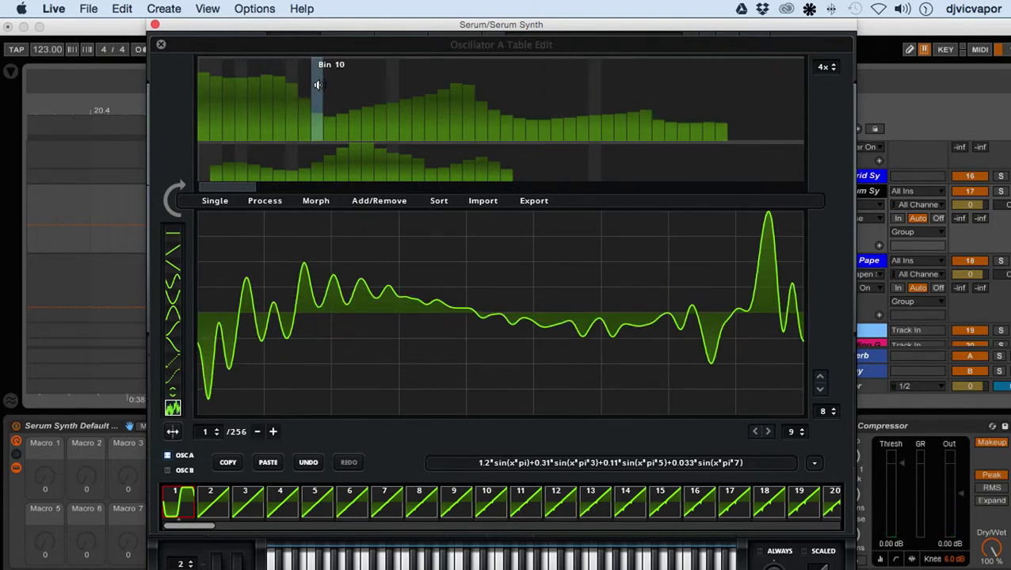
Clear all harmonic magnitudes, then draw new bars from bin 5 to bin 32.
right_click(258, 80)
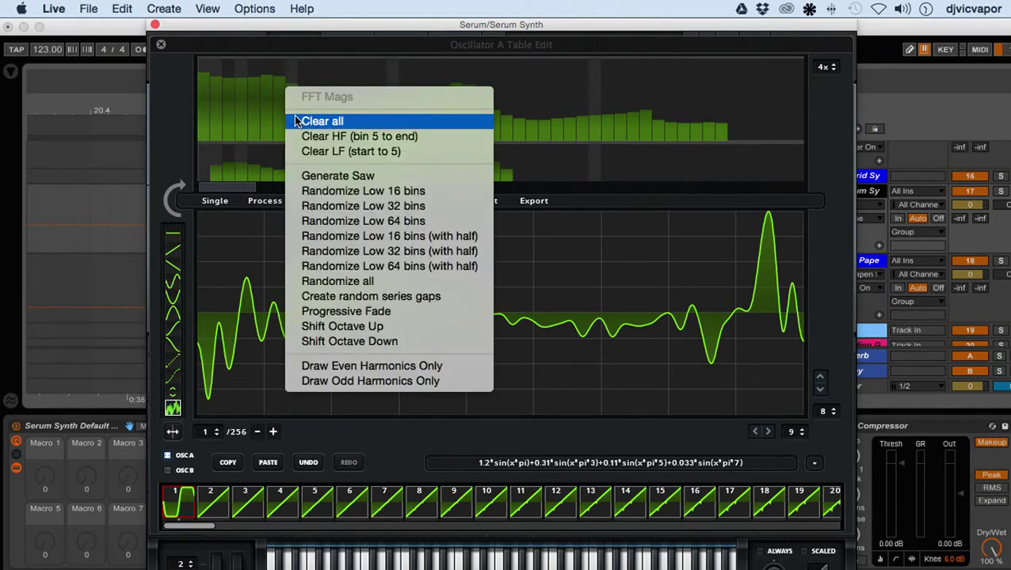
click(293, 121)
right_click(264, 93)
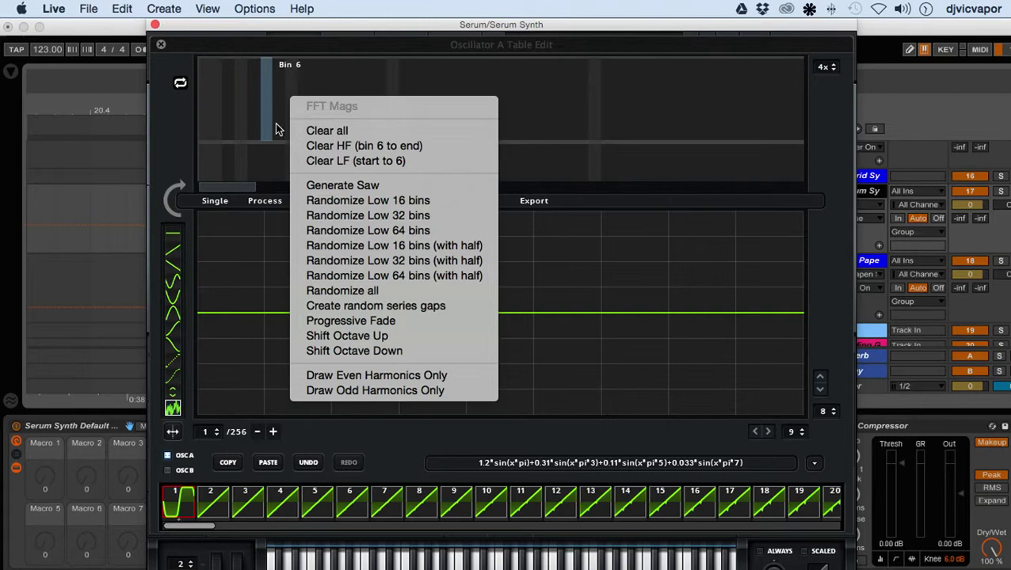
click(305, 308)
mouse_move(284, 119)
mouse_down()
mouse_move(484, 105)
mouse_move(590, 128)
mouse_up()
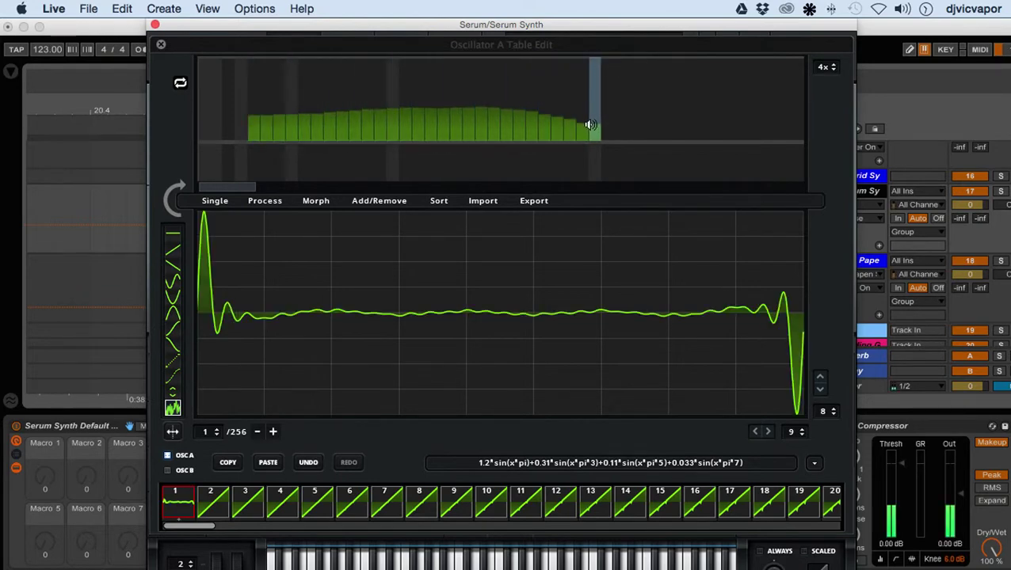
Enable Draw Even Harmonics Only and draw alternating even bars across the upper bins.
right_click(310, 91)
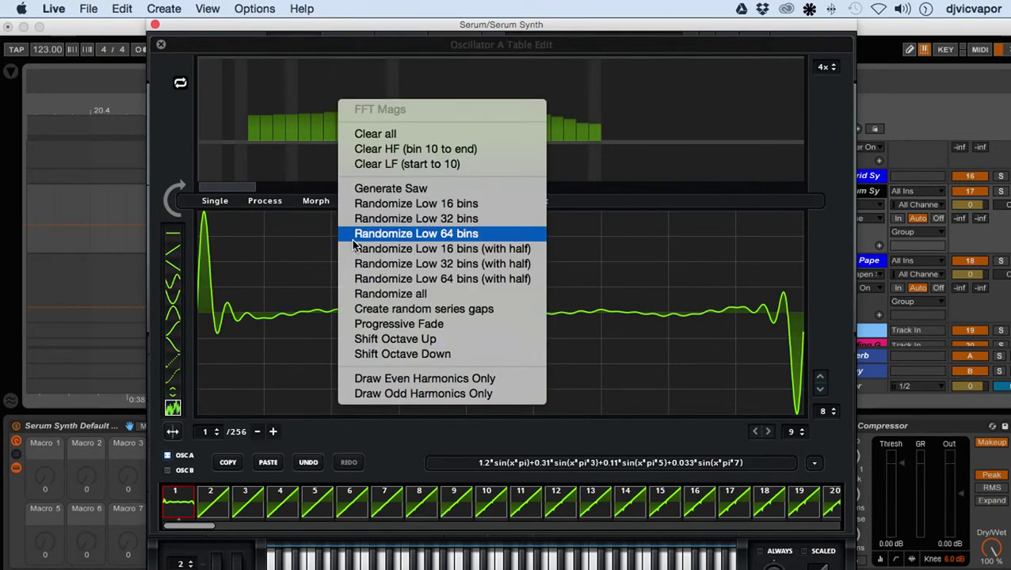
click(364, 377)
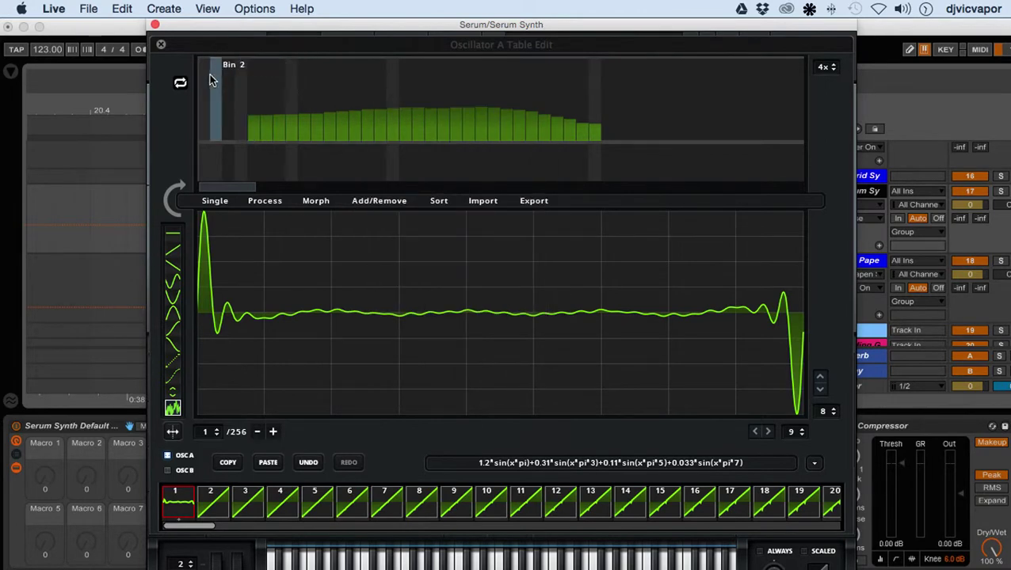
mouse_move(354, 80)
mouse_down()
mouse_move(540, 81)
mouse_move(639, 99)
mouse_move(623, 104)
mouse_up()
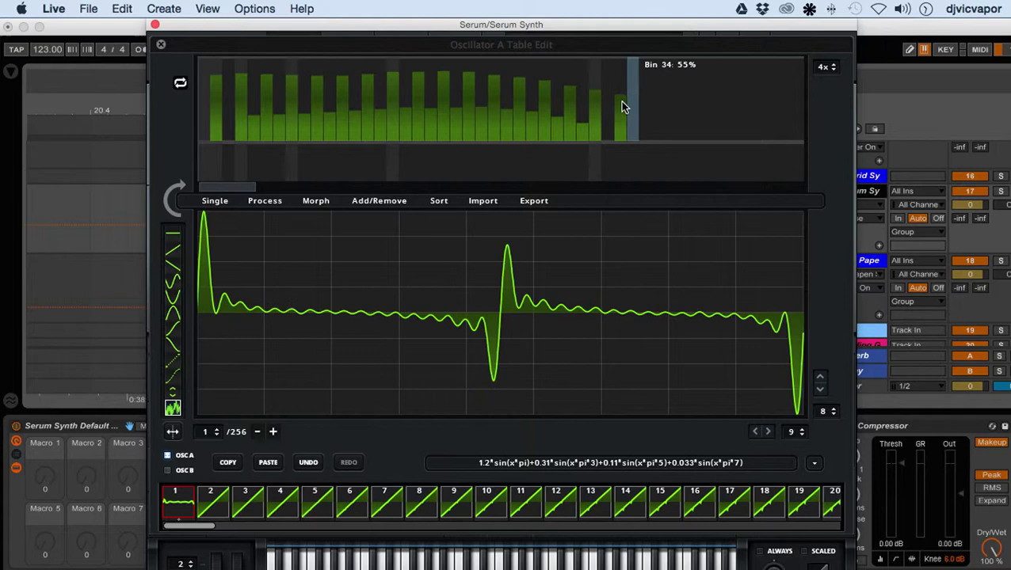
right_click(225, 68)
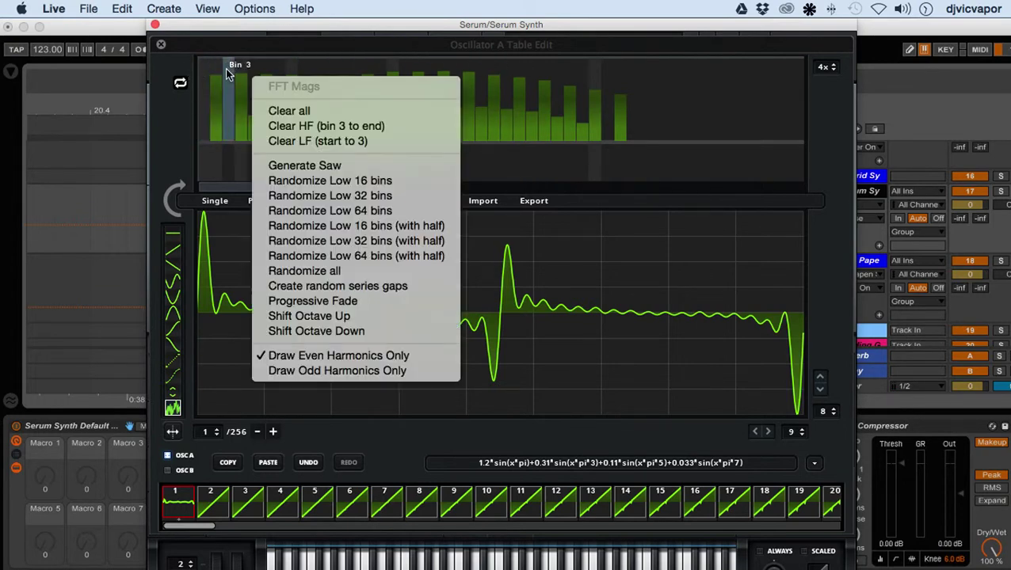
Apply Progressive Fade to the magnitudes twice, draw phase bins 1–16, and Randomize all phases.
click(293, 301)
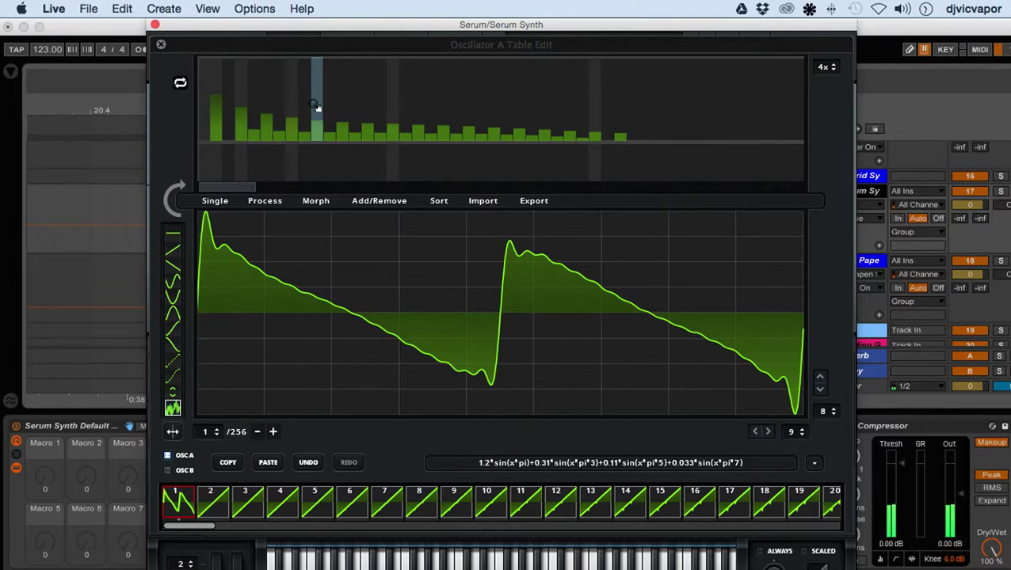
mouse_move(278, 158)
mouse_down()
mouse_move(232, 157)
mouse_move(517, 149)
mouse_move(447, 154)
mouse_up()
right_click(422, 152)
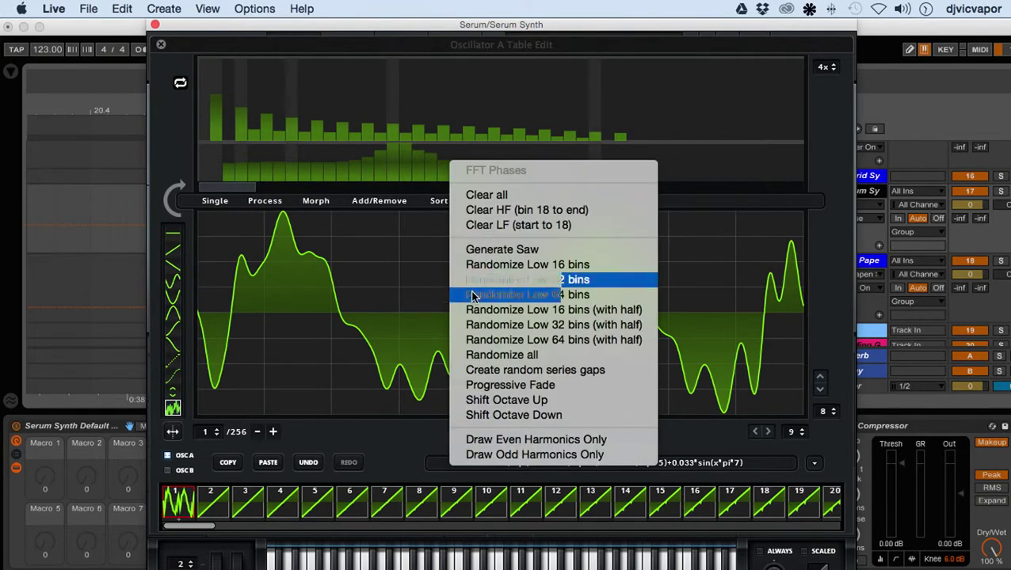
click(494, 354)
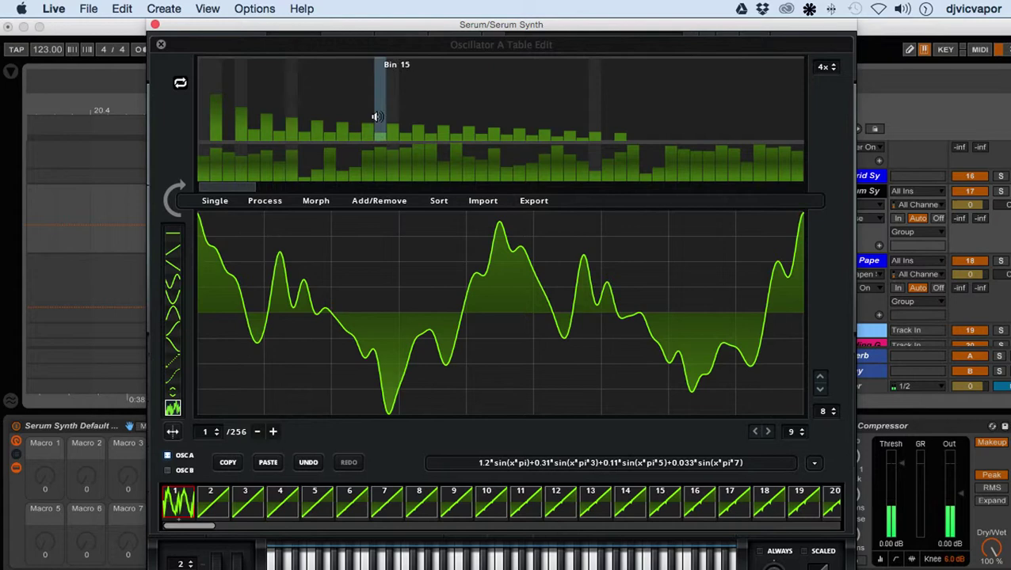
right_click(350, 92)
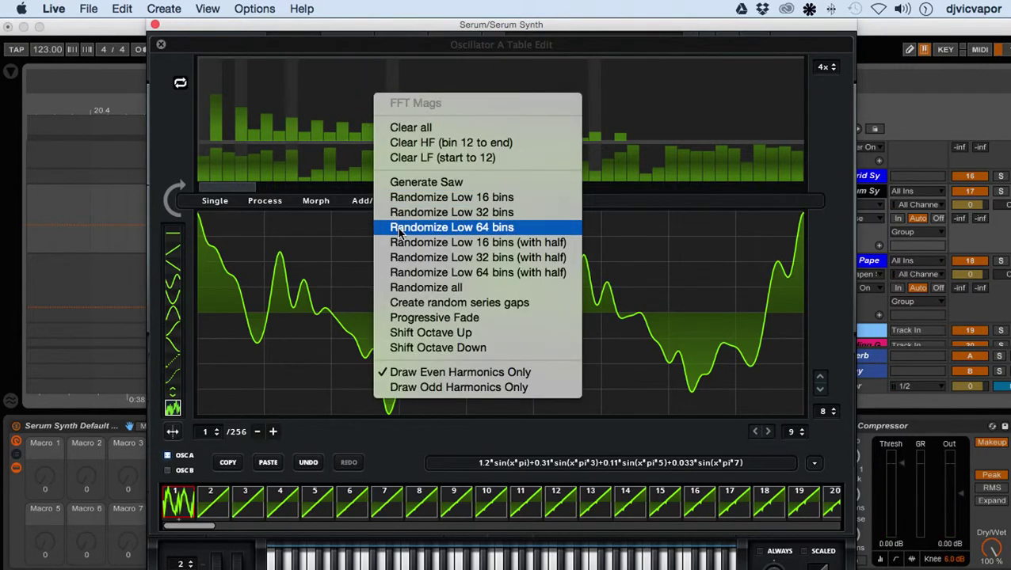
click(402, 319)
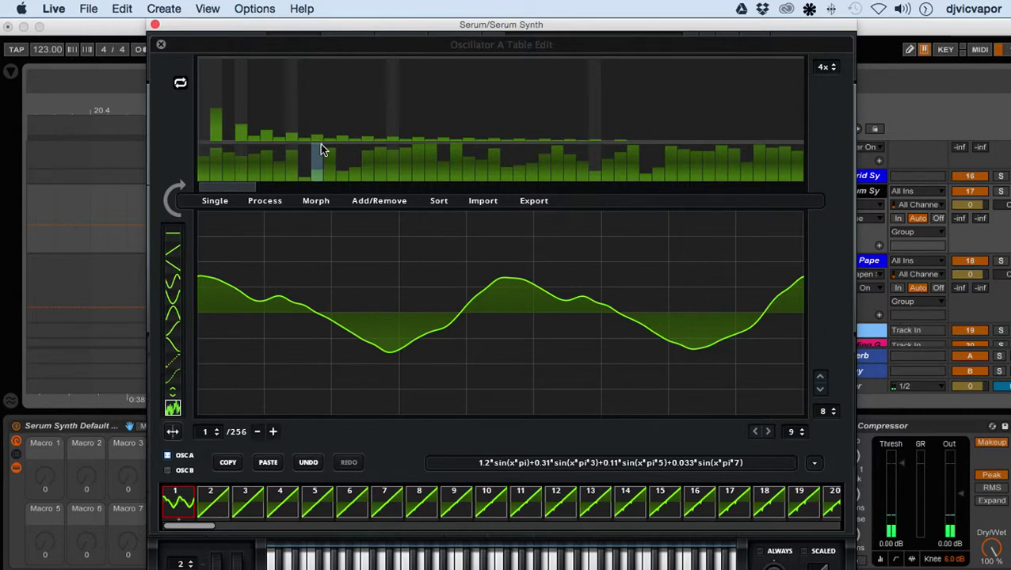
Reduce frame 1 toward a near-sine, then Clear all magnitude bins, leaving a flat line.
click(181, 86)
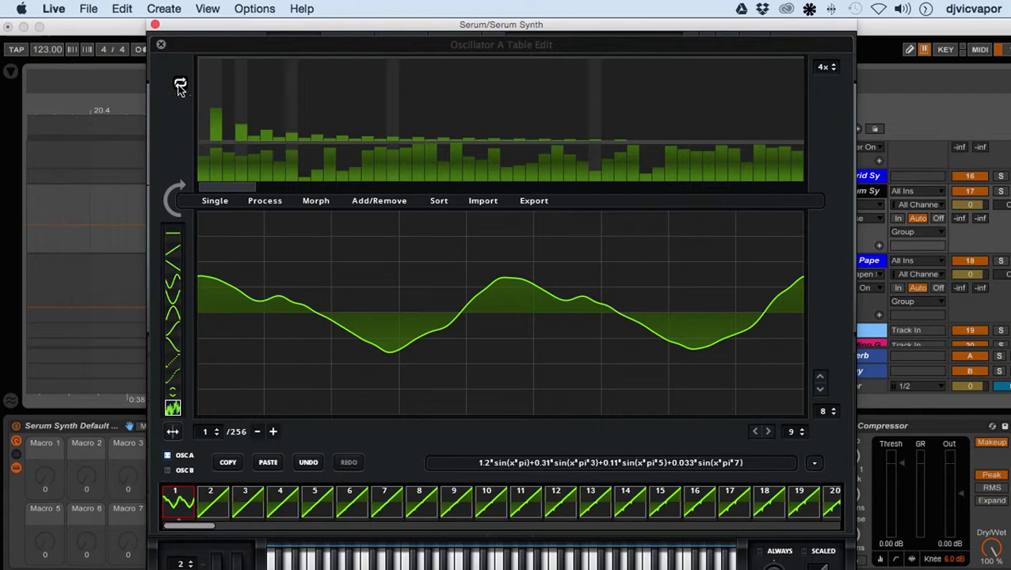
click(181, 84)
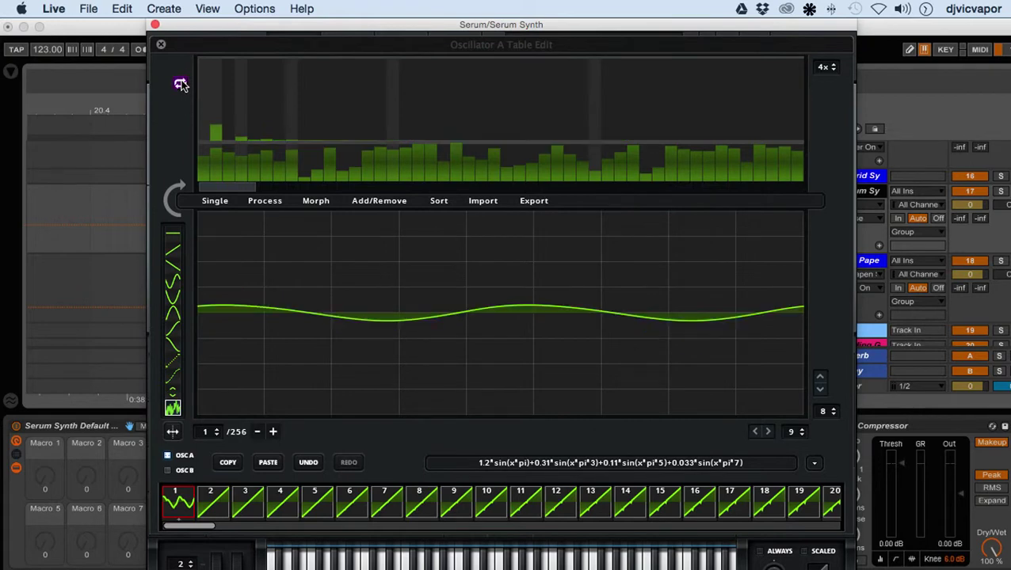
click(182, 85)
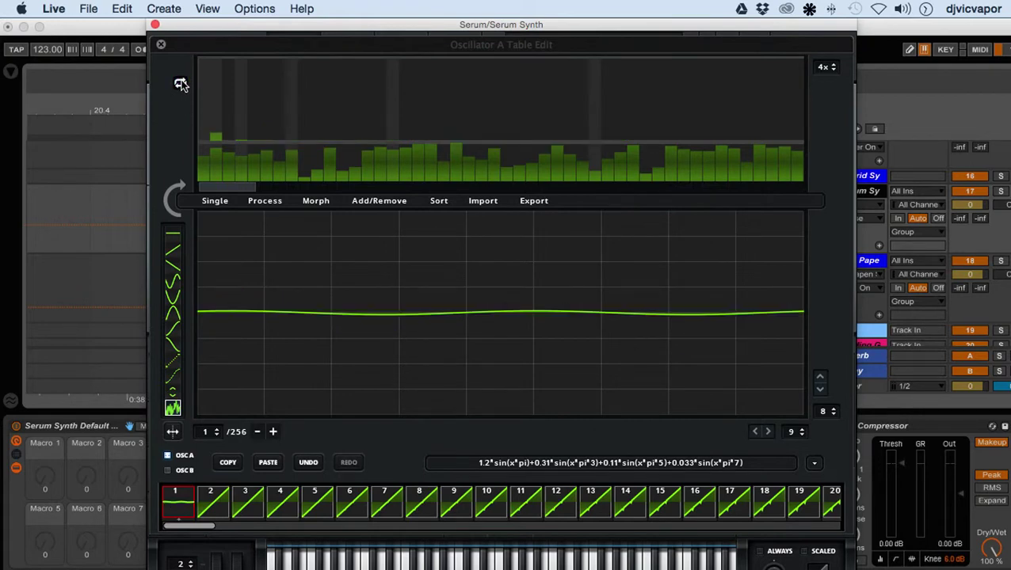
right_click(311, 100)
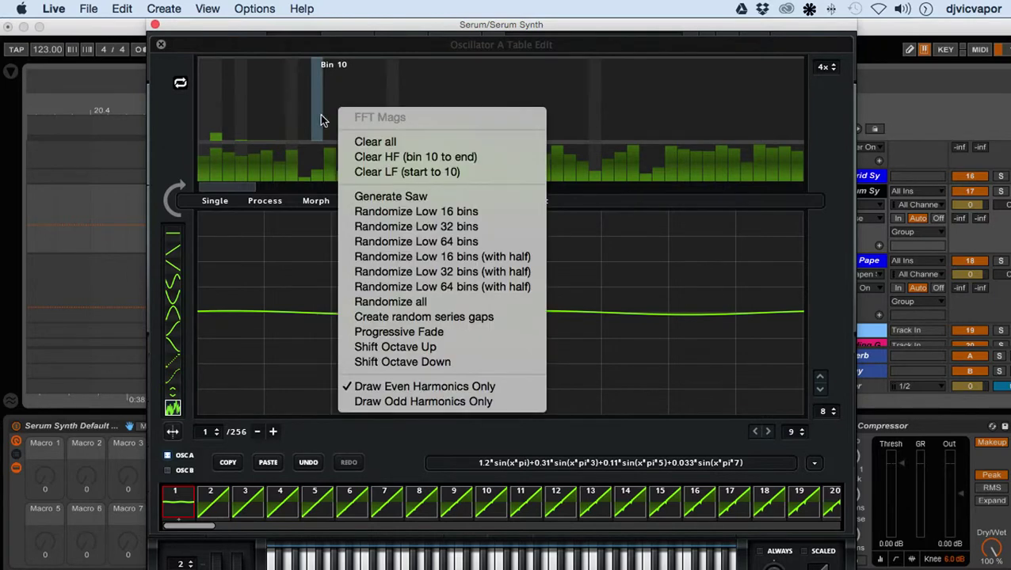
click(355, 145)
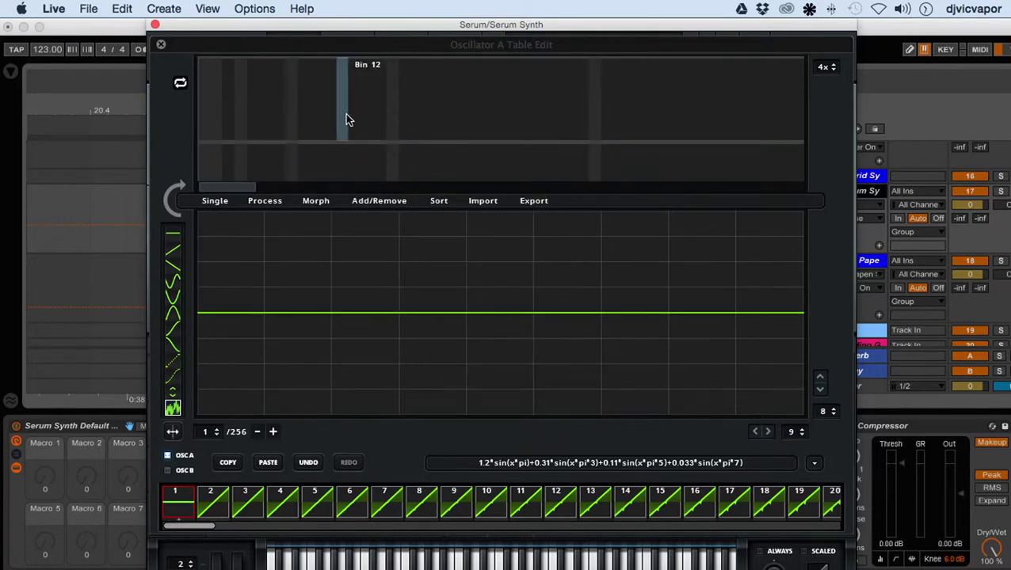
right_click(332, 95)
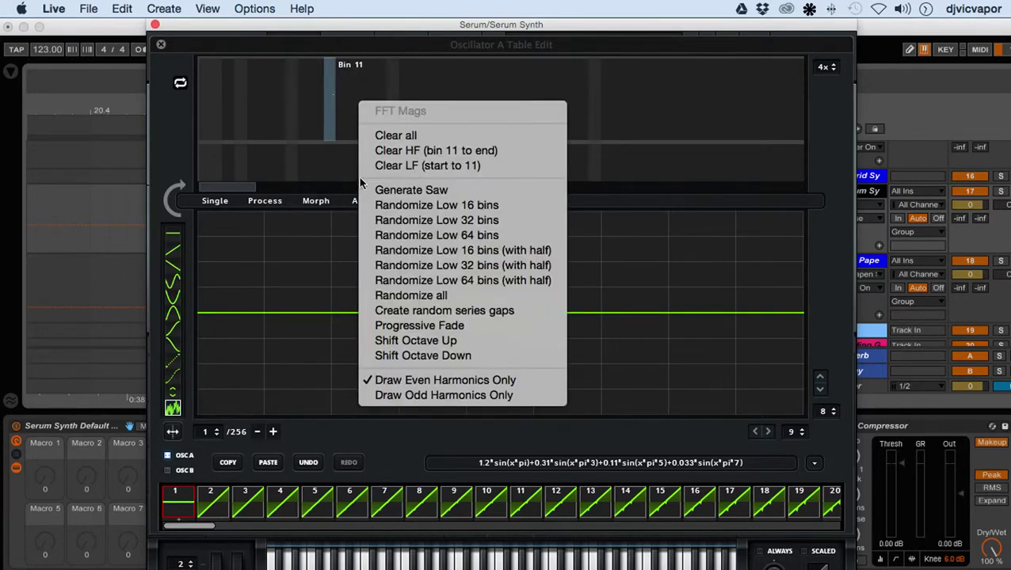
click(828, 119)
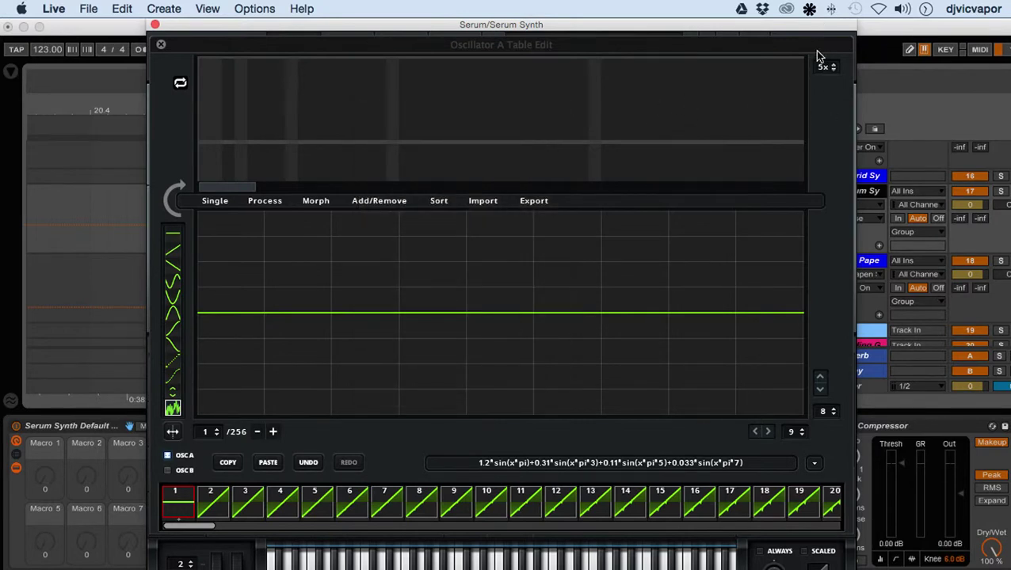
Zoom the bin display further and draw equal bars with Draw Odd Harmonics Only.
click(824, 66)
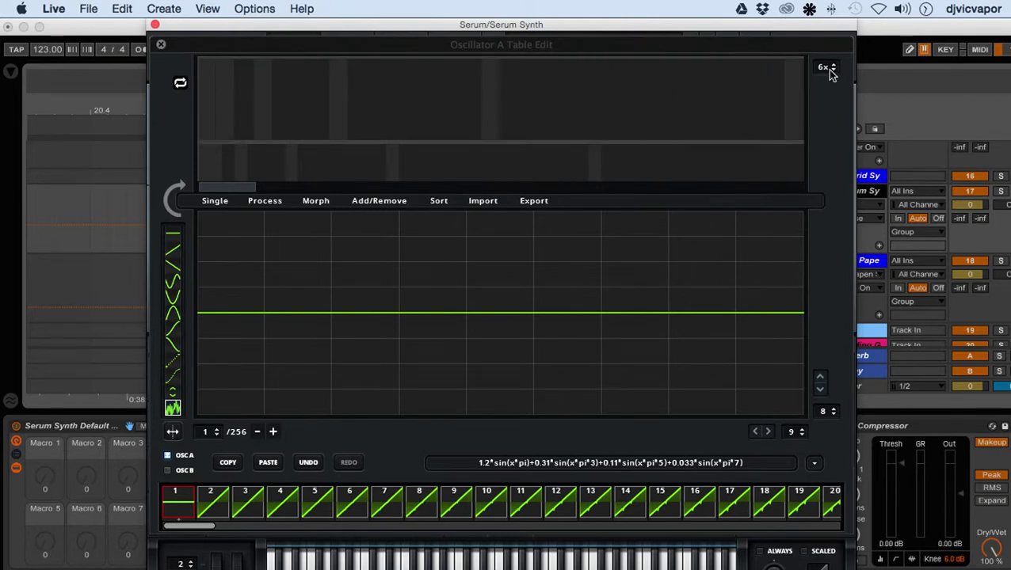
right_click(423, 105)
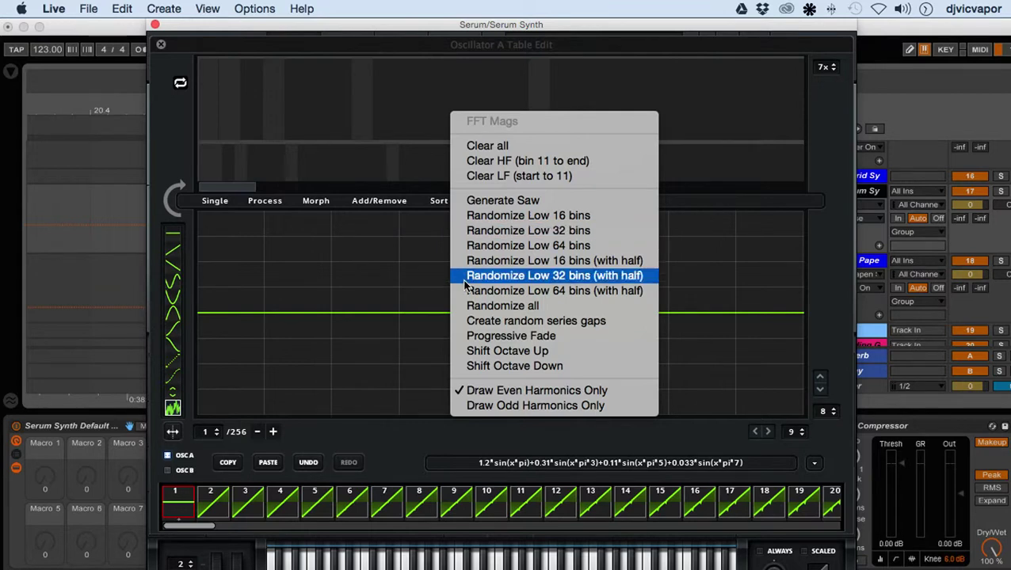
click(516, 406)
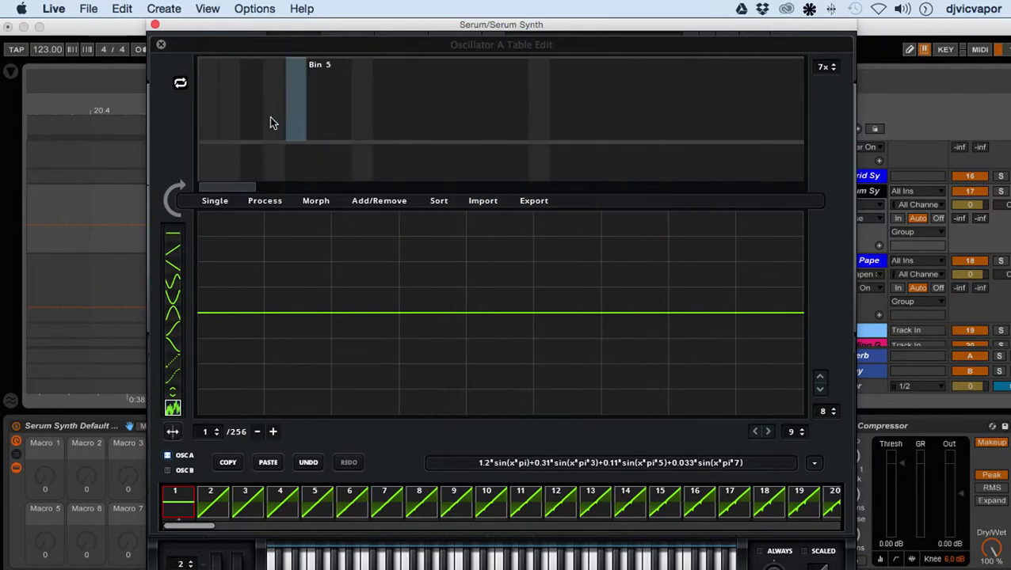
drag(229, 104, 679, 103)
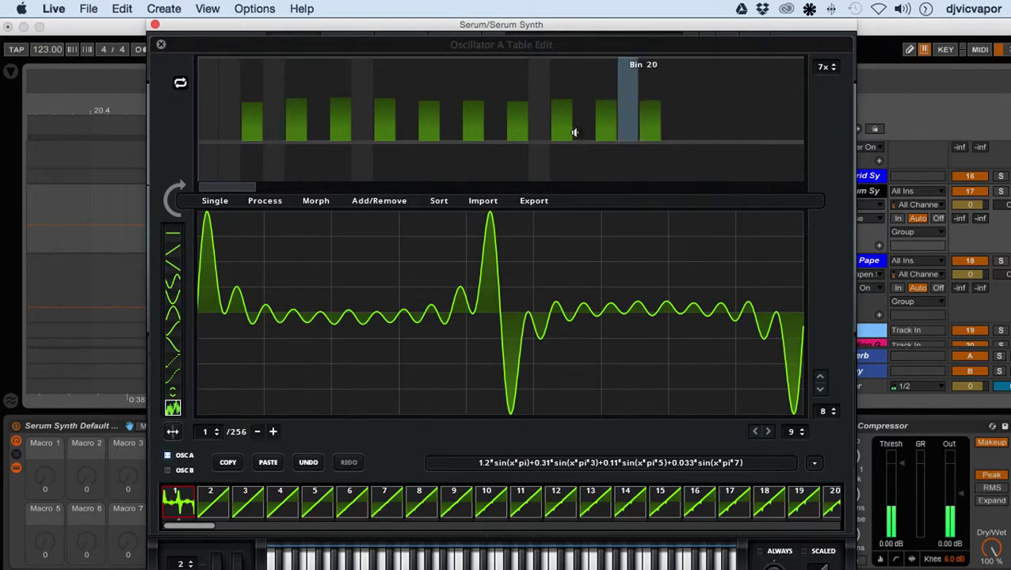
Draw values into the low phase bins, then Randomize all phases.
mouse_move(287, 163)
mouse_down()
mouse_move(525, 173)
mouse_move(515, 184)
mouse_up()
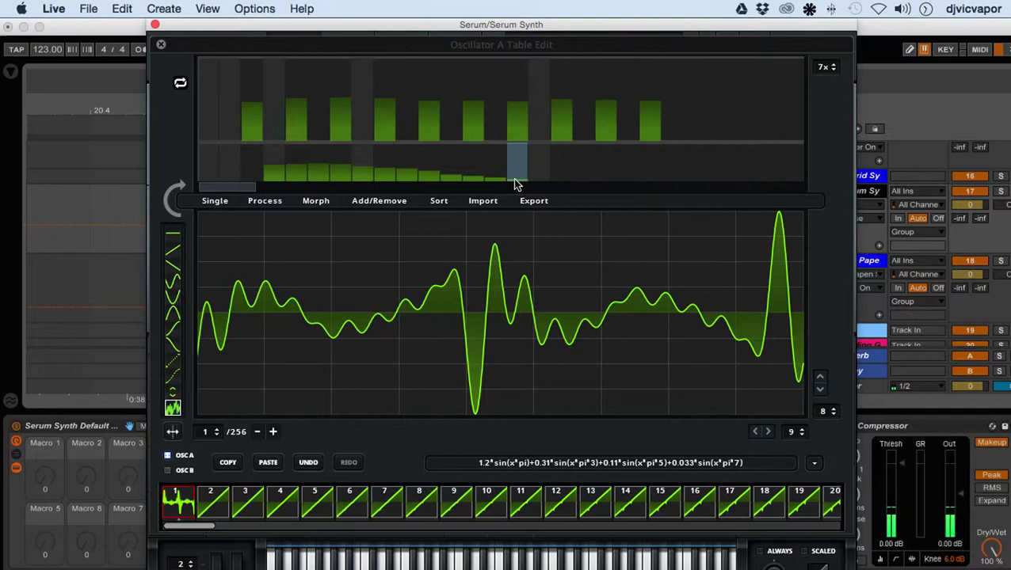
right_click(501, 166)
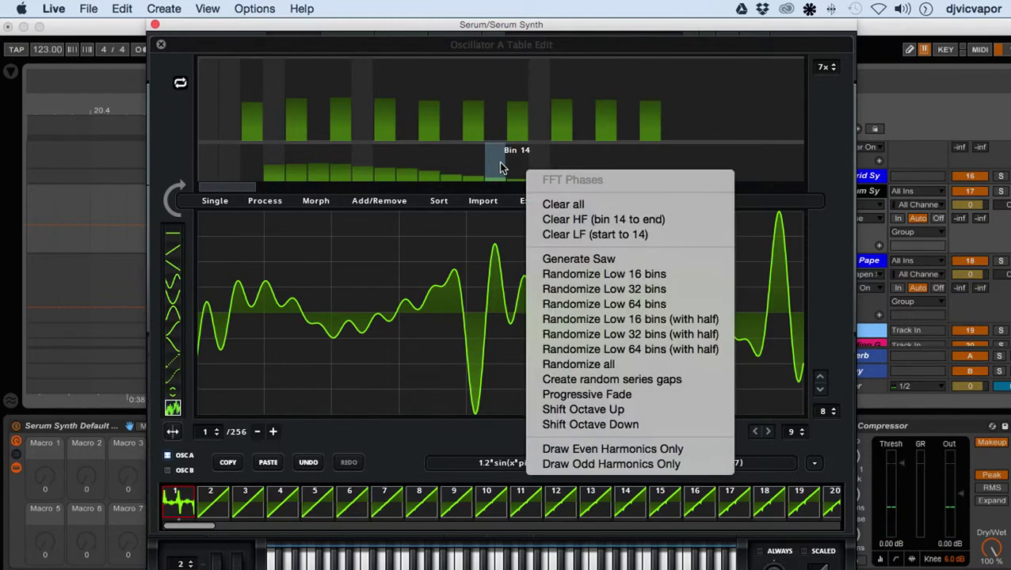
click(567, 364)
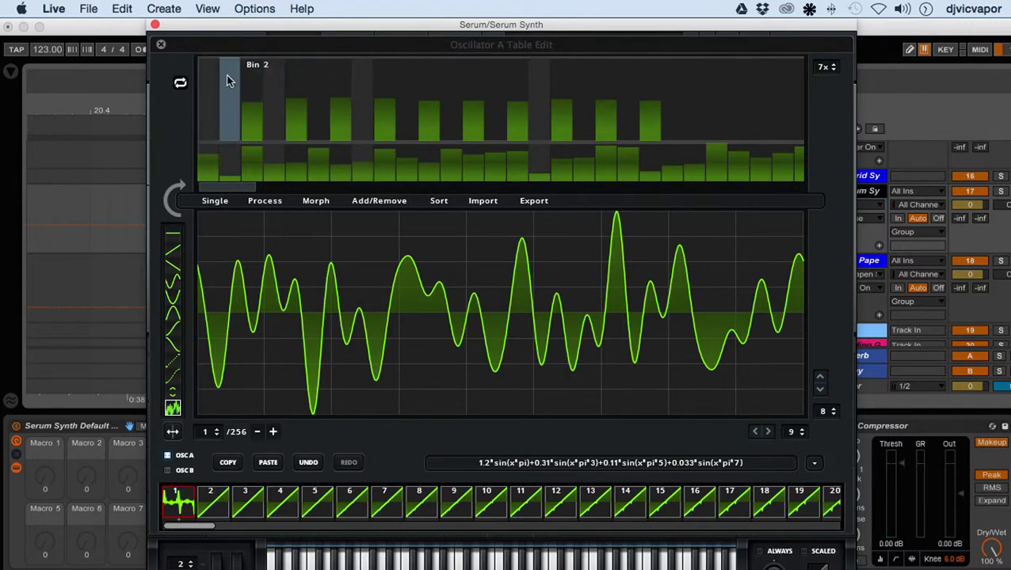
Redraw the odd harmonic bars at varied heights and stamp a curve over an early waveform section.
mouse_move(242, 79)
mouse_down()
mouse_move(315, 86)
mouse_move(347, 105)
mouse_move(518, 88)
mouse_move(523, 114)
mouse_up()
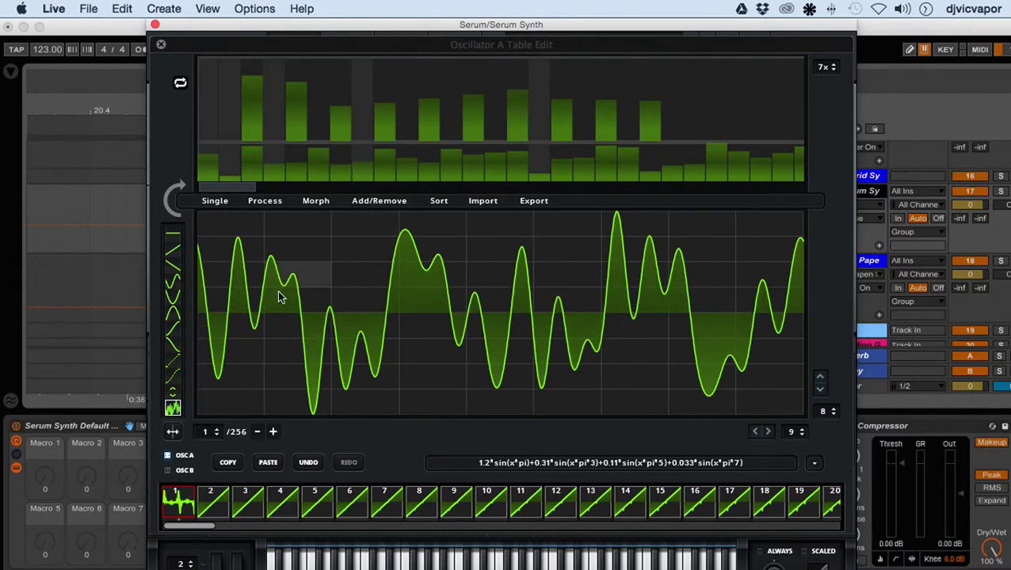
click(172, 297)
mouse_move(289, 313)
mouse_down()
mouse_move(334, 293)
mouse_move(355, 260)
mouse_up()
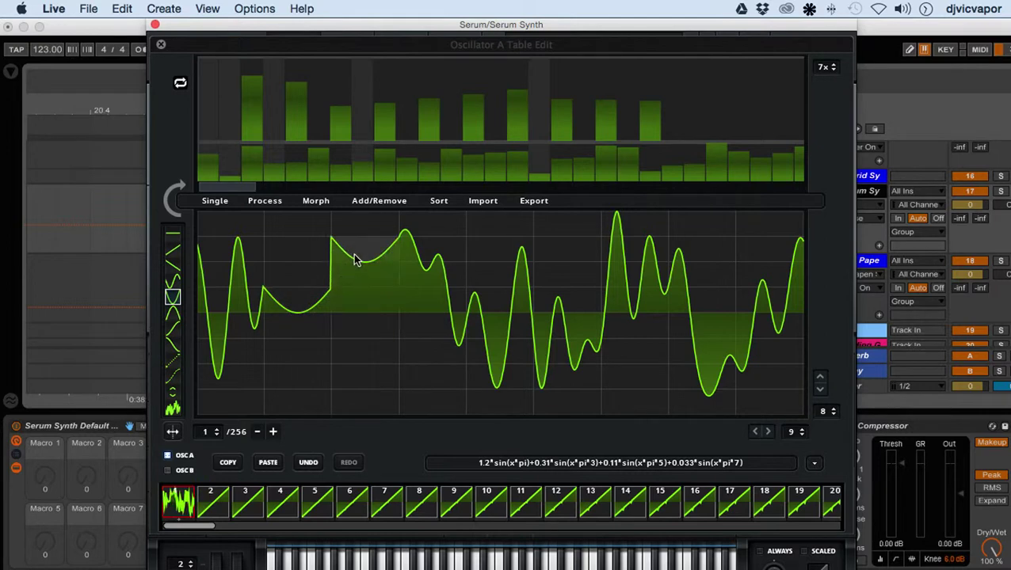
Stamp flat segments, a rising curve and decaying curves over several spiky waveform sections.
click(172, 376)
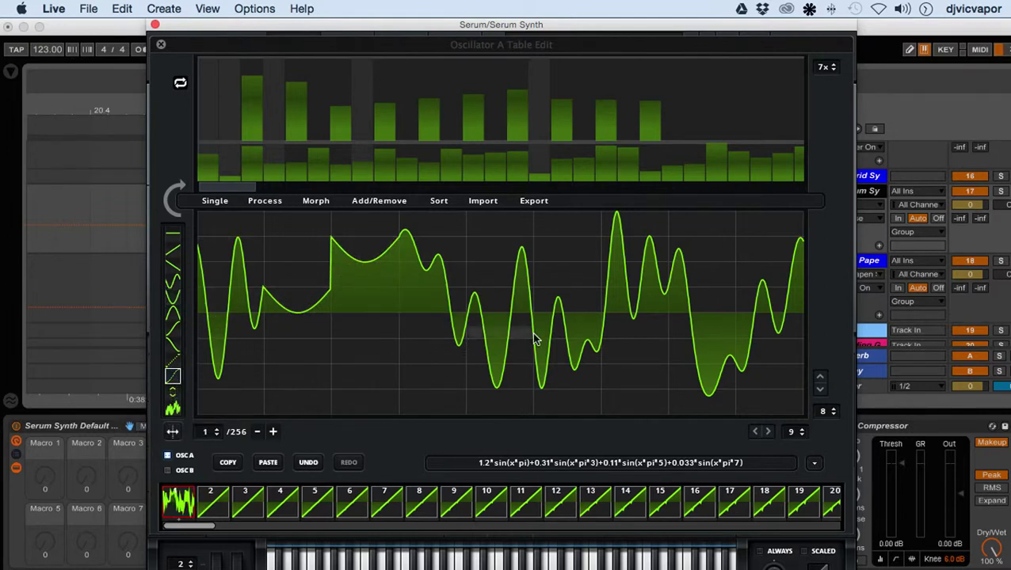
click(561, 303)
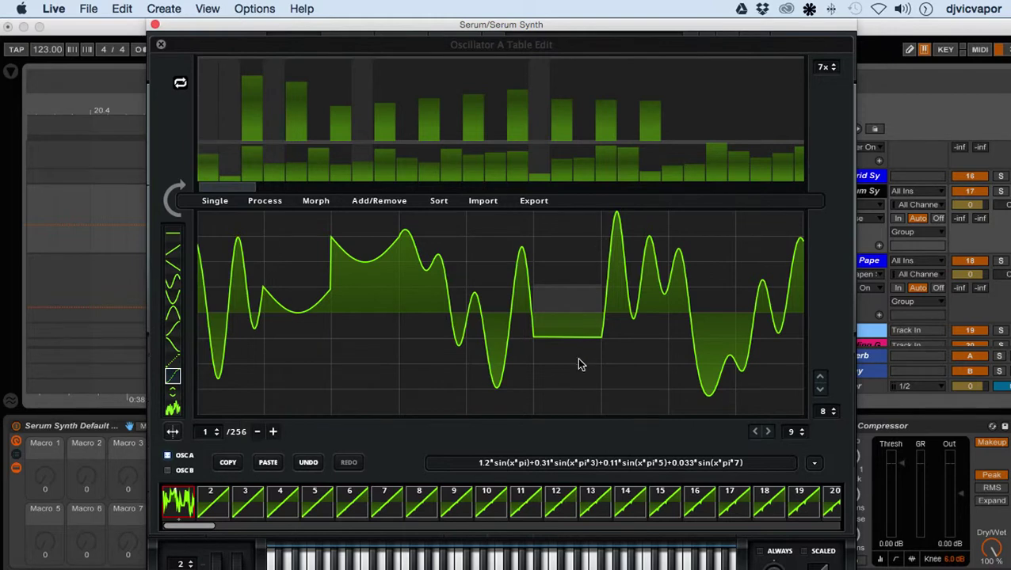
click(630, 273)
click(173, 344)
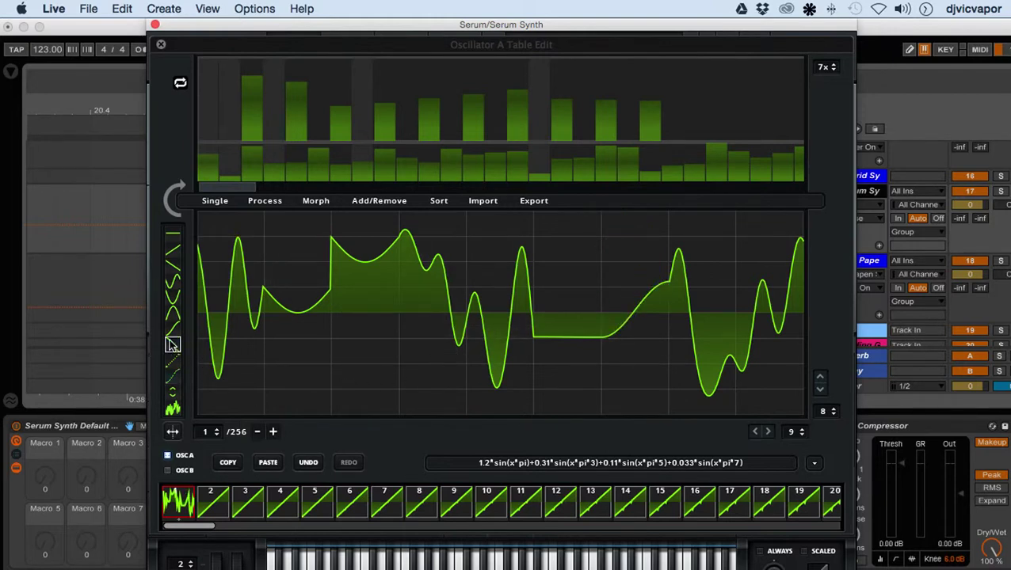
click(779, 309)
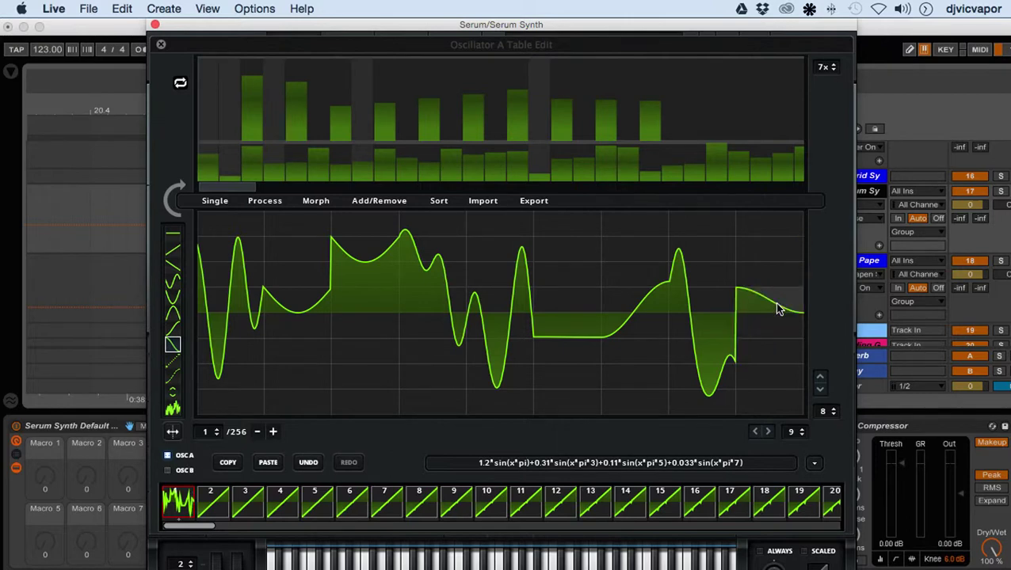
click(360, 268)
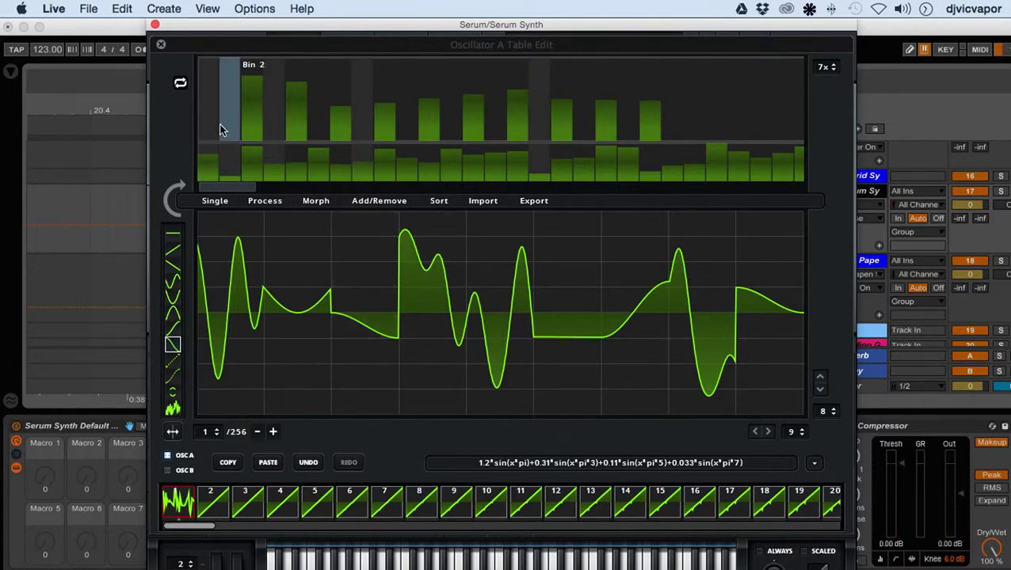
Use Clear all in the FFT Mags menu to empty frame 1's magnitude bins.
right_click(431, 88)
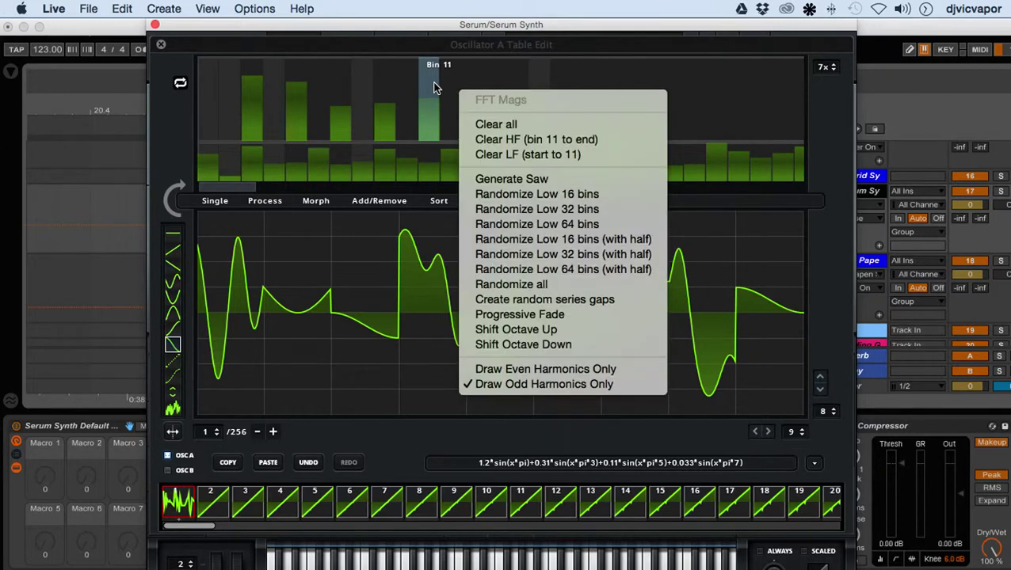
click(483, 124)
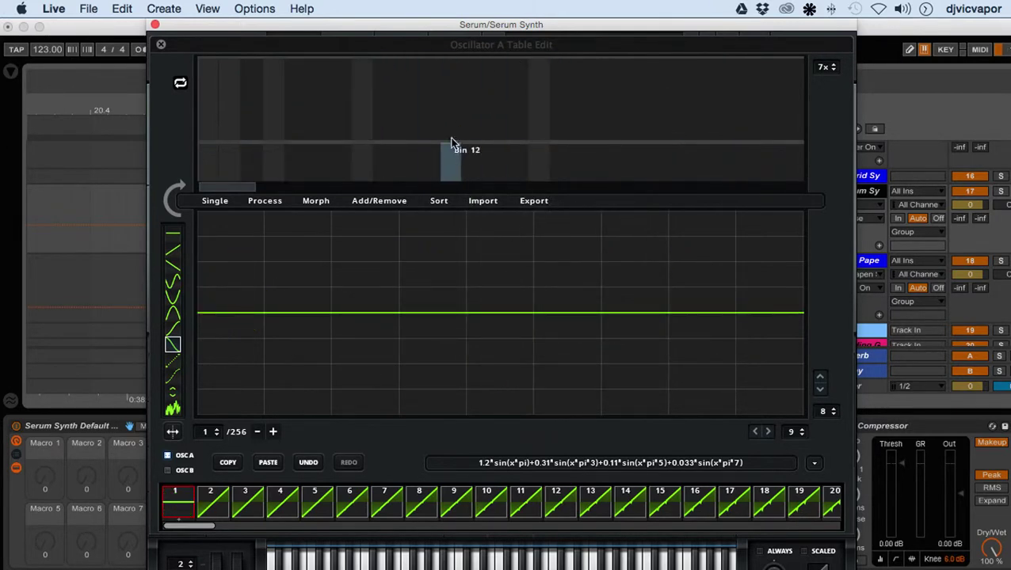